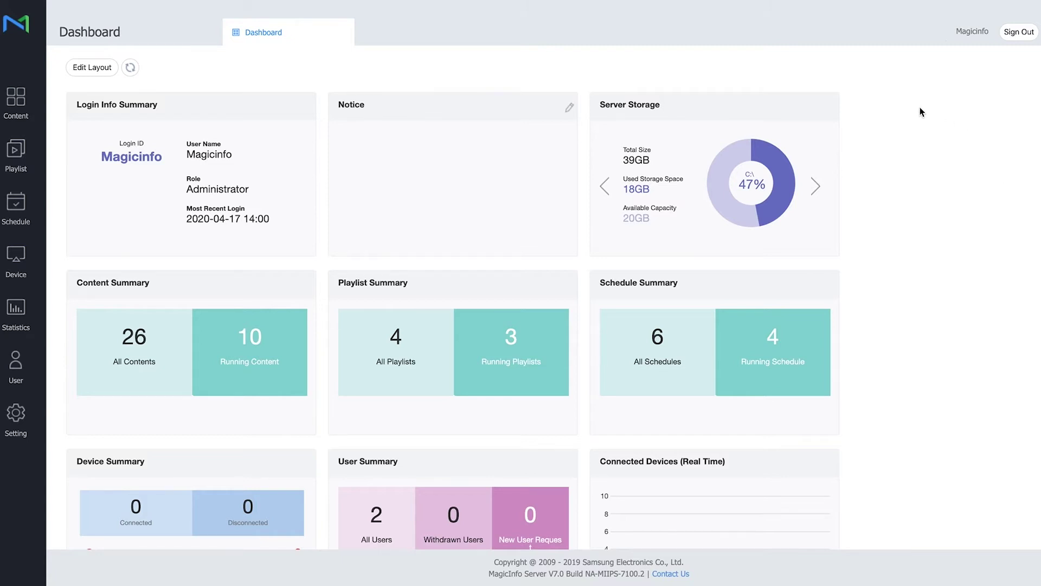
Review the user roles list, then create a blank 16:9 LFD document, MyContent_2004171442.LFD, in Web Author
click(16, 369)
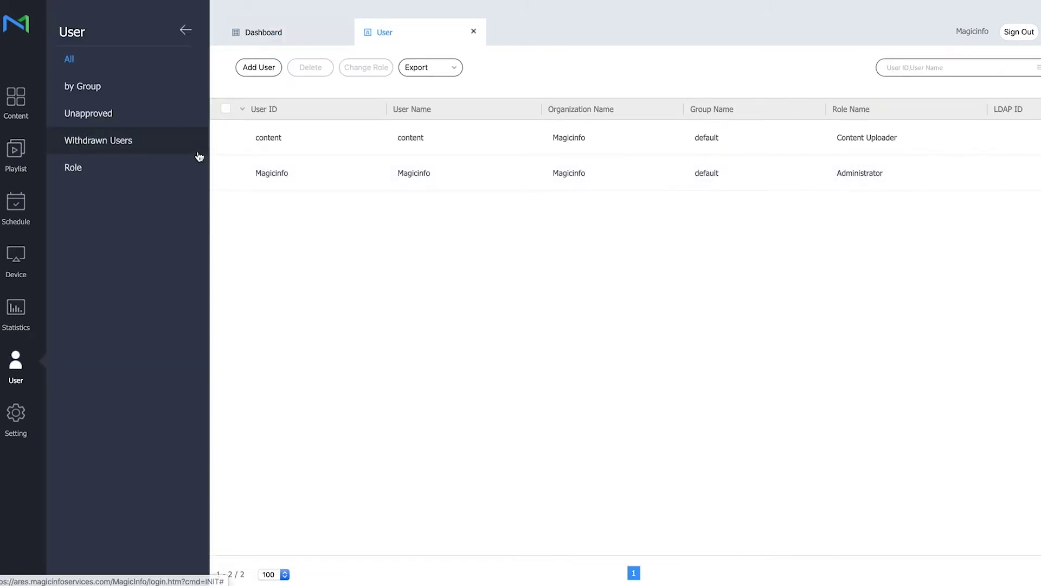
click(23, 108)
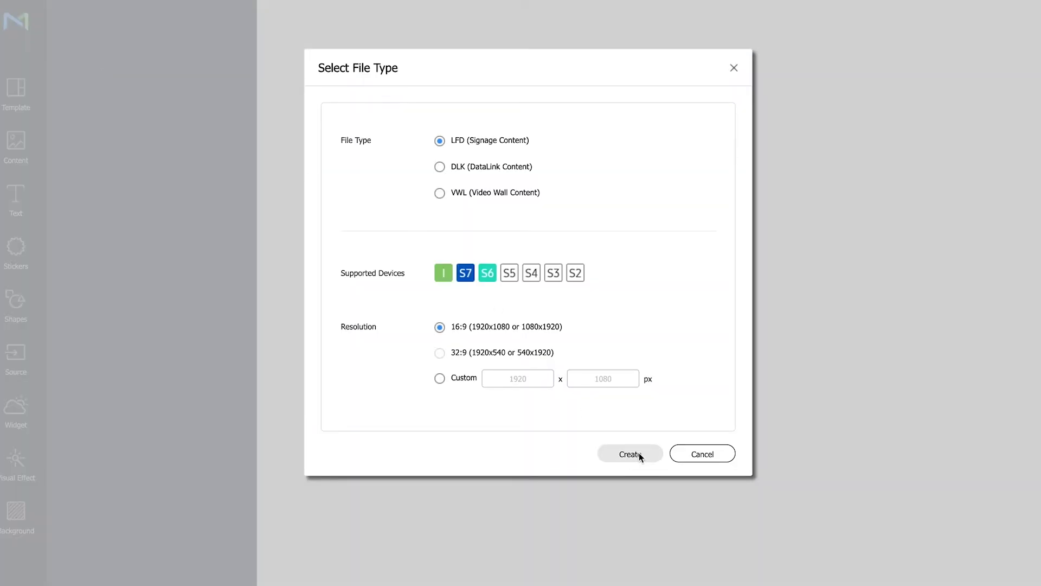
click(639, 452)
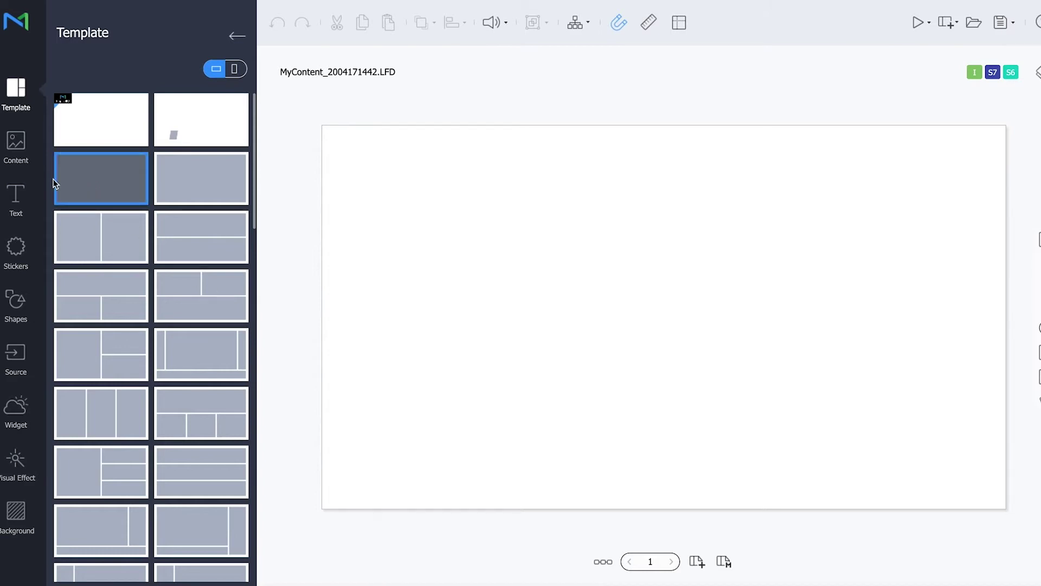
Place the hand-washing image at the page's top-left and lock it completely
click(23, 152)
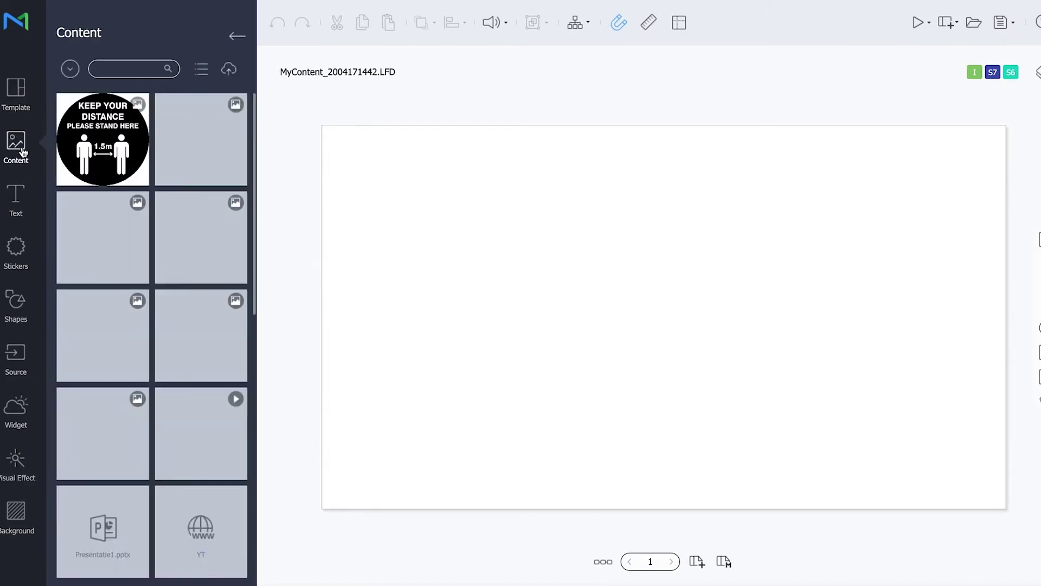
drag(188, 176, 376, 200)
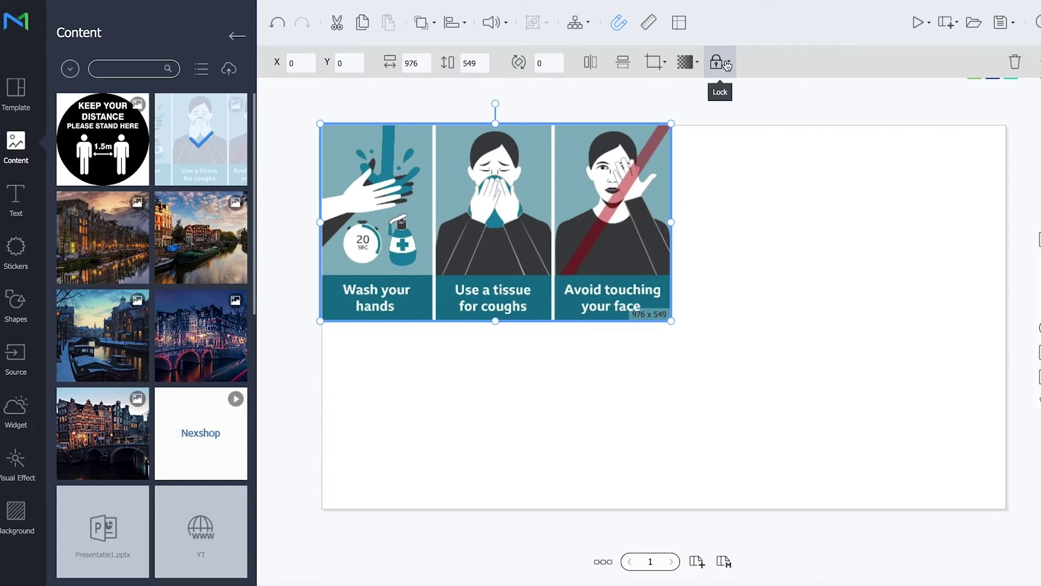
click(727, 65)
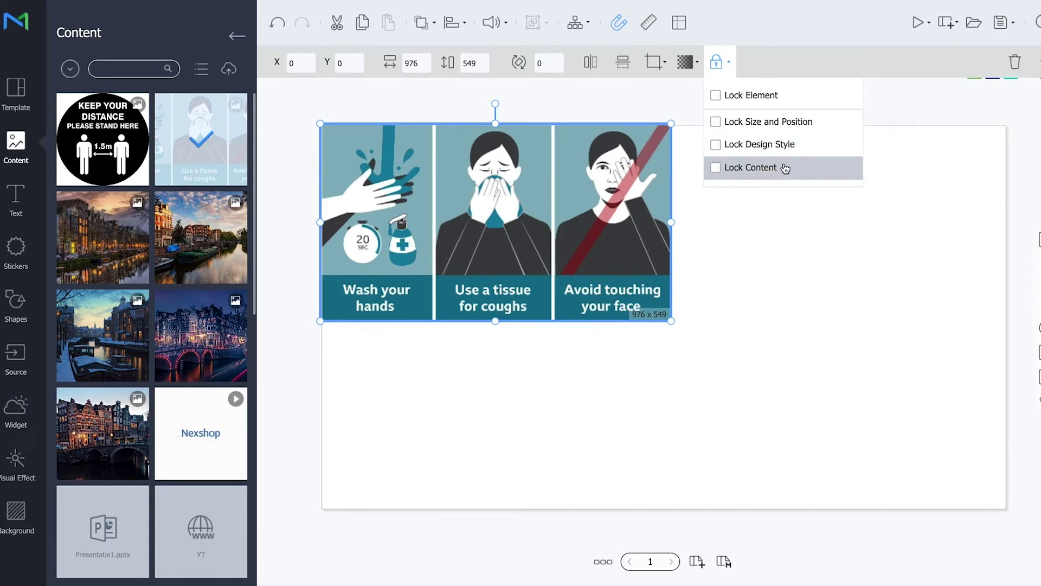
click(716, 97)
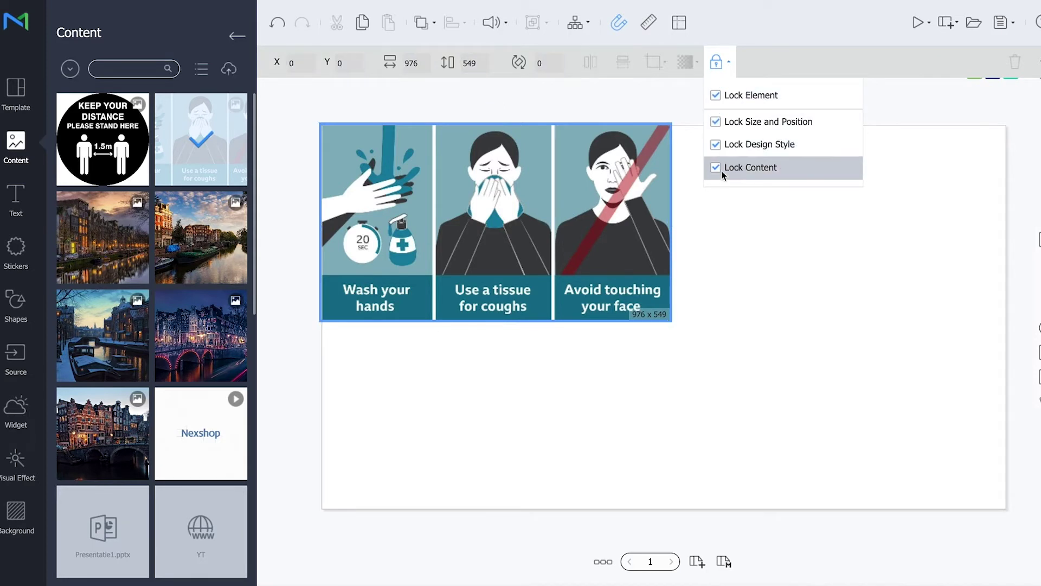
click(905, 101)
Add the Keep Your Distance sign top-right, shrink it to 540x540, and lock it completely
mouse_move(101, 156)
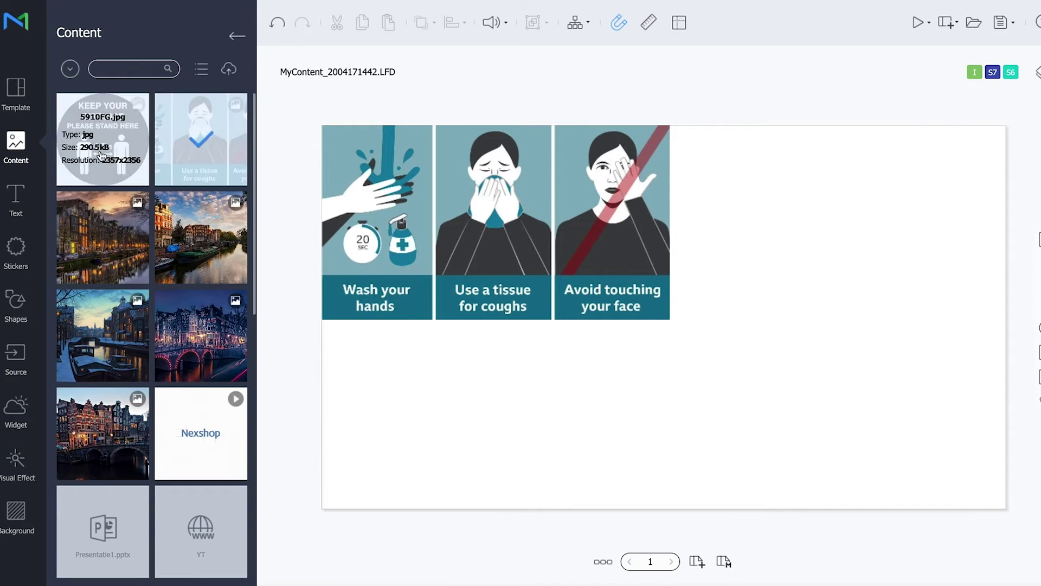
drag(100, 156, 912, 194)
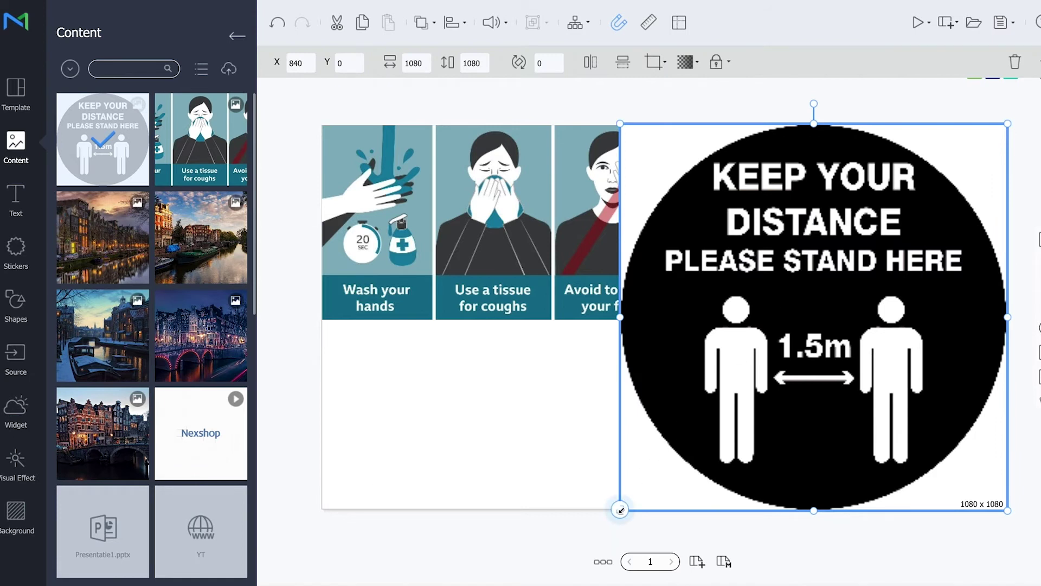
drag(620, 510, 662, 466)
drag(738, 329, 815, 328)
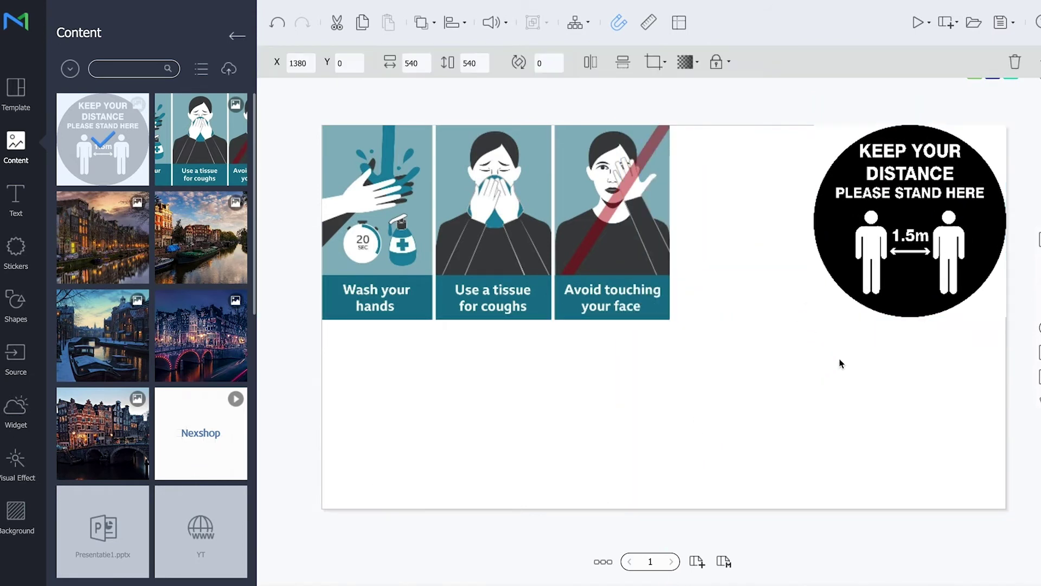
click(887, 268)
click(716, 61)
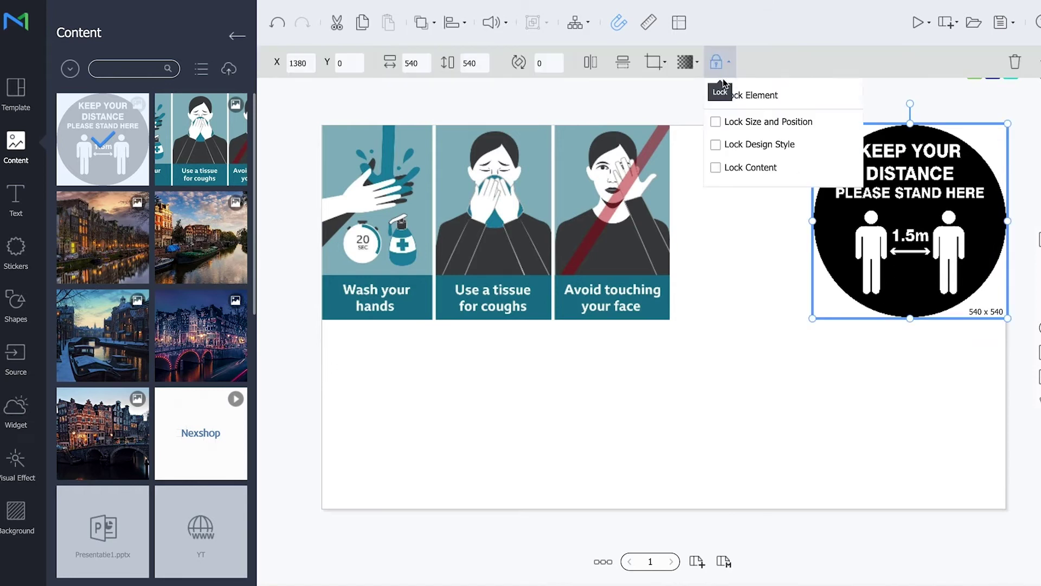
click(716, 96)
click(909, 92)
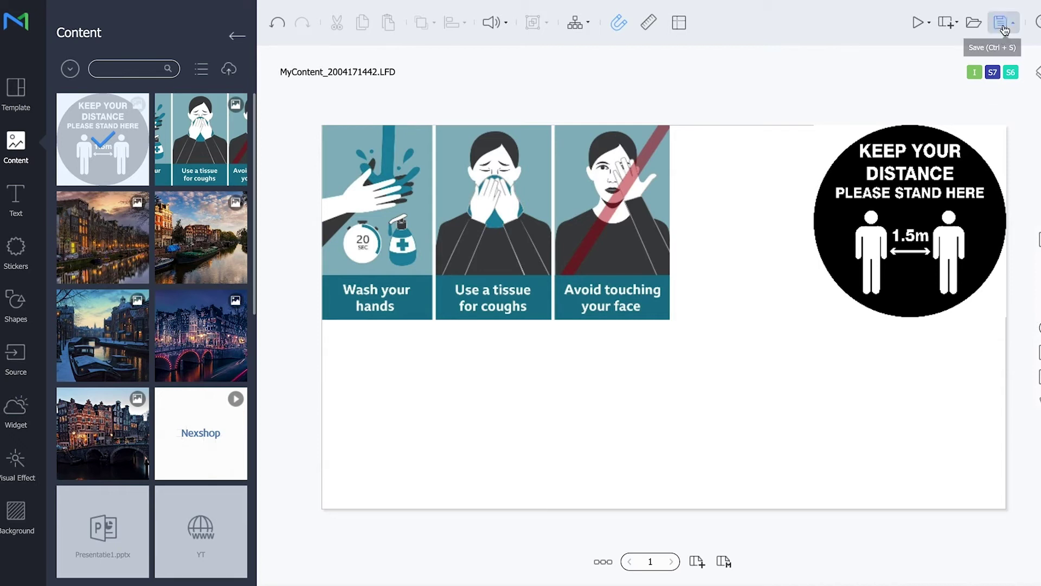
Save the layout with the content name COVID, creating COVID.LFD
click(1005, 24)
click(990, 57)
double_click(601, 63)
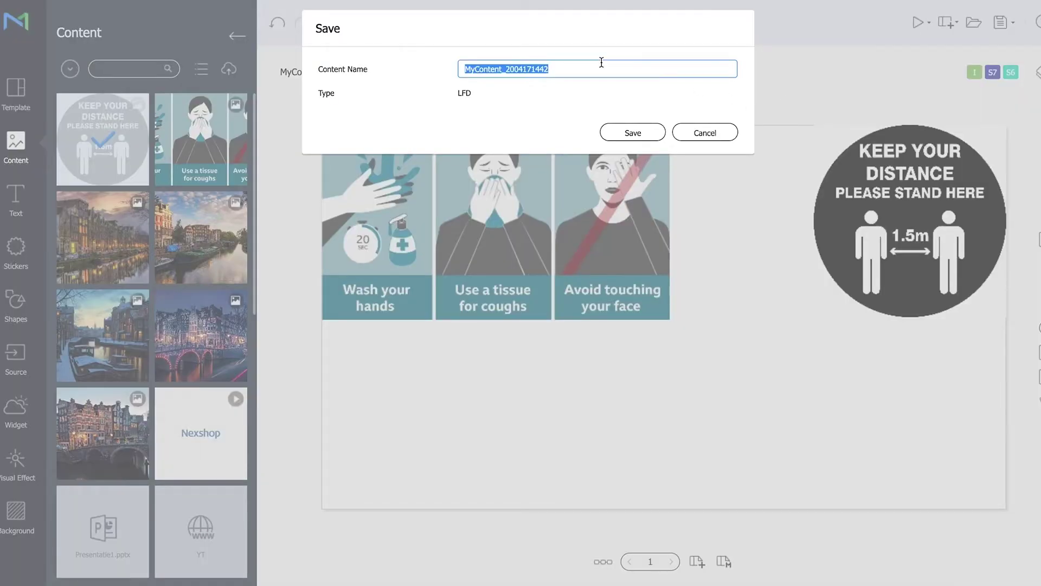
text(COVID)
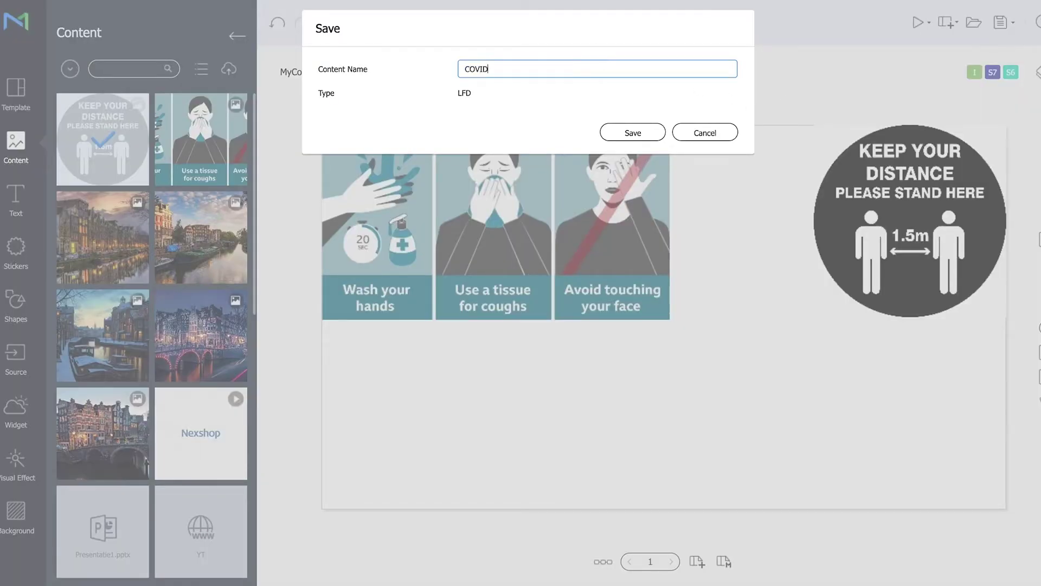
click(629, 136)
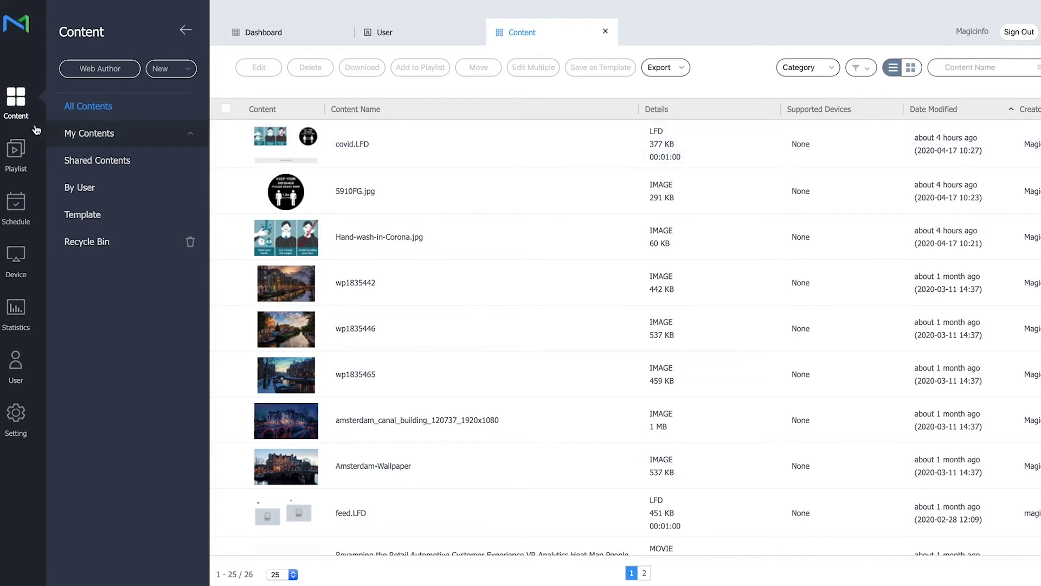
Refresh All Contents to show COVID.LFD, then sign out of the administrator account
click(20, 103)
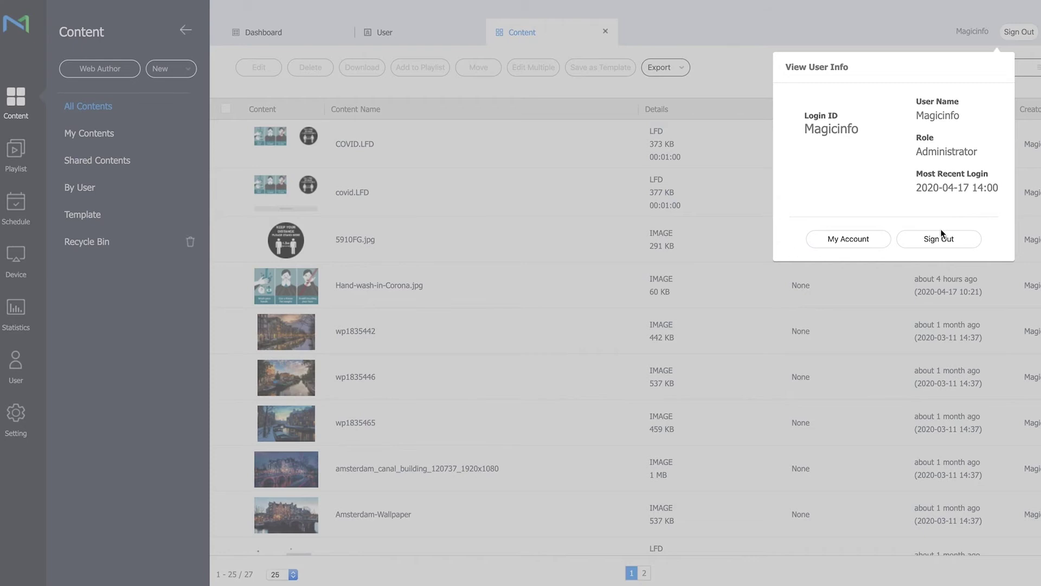
click(941, 237)
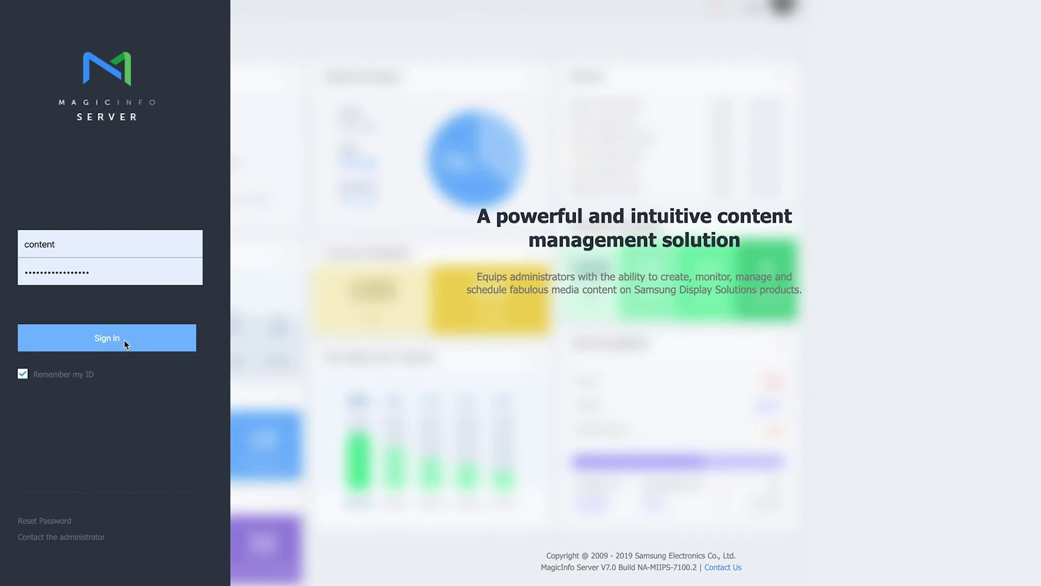
Sign in as the Content Uploader account and open its content list showing COVID.LFD
click(124, 339)
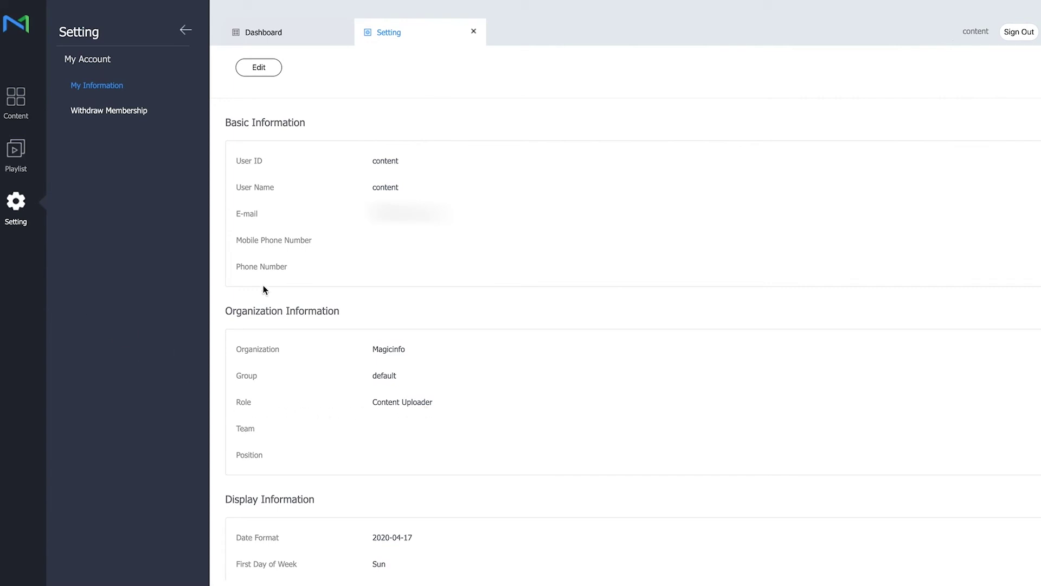
click(22, 100)
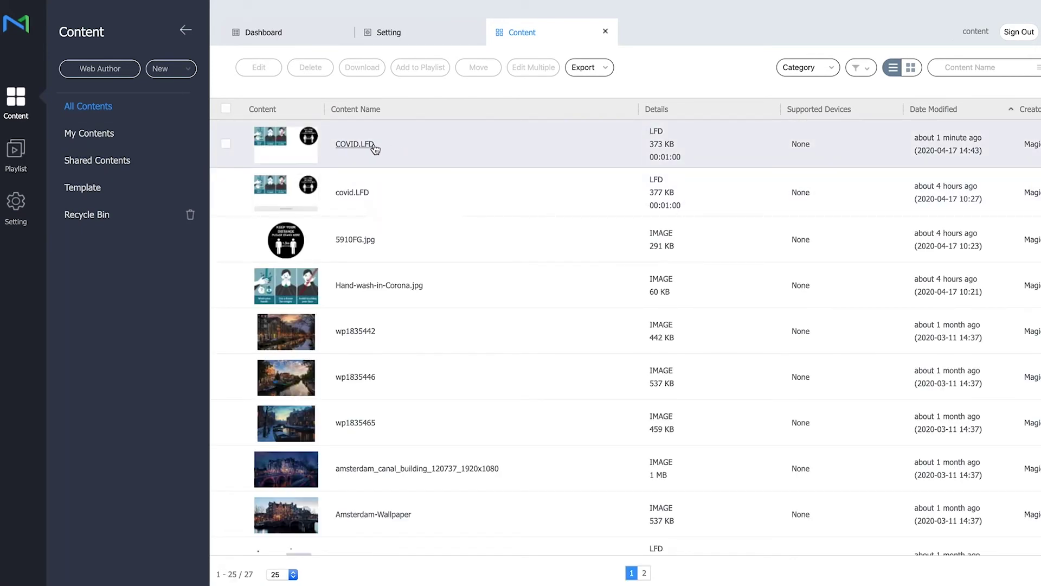
Open COVID.LFD in Web Author, confirm the images are locked, and show the text presets
click(225, 144)
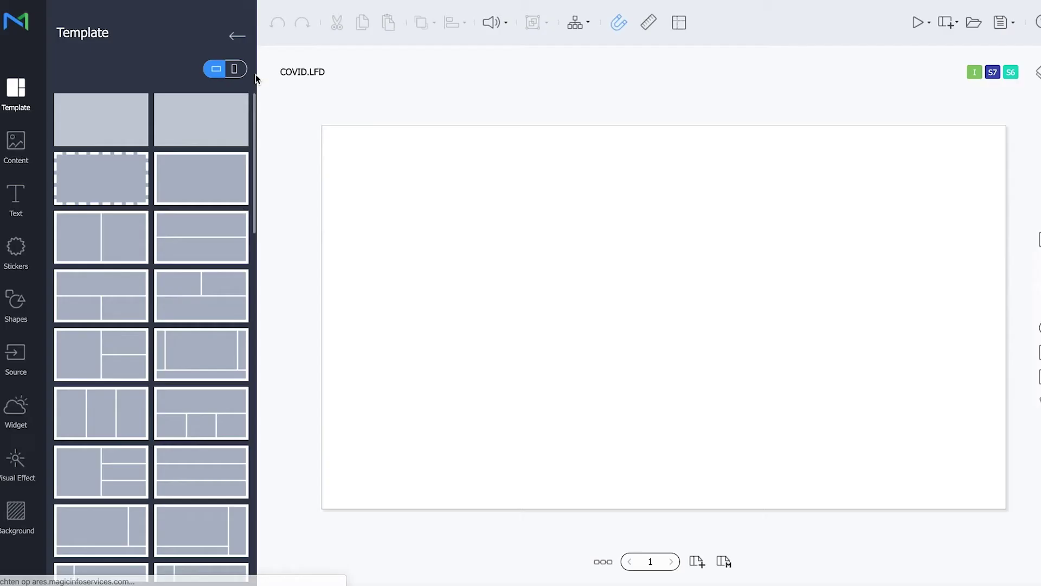
click(565, 248)
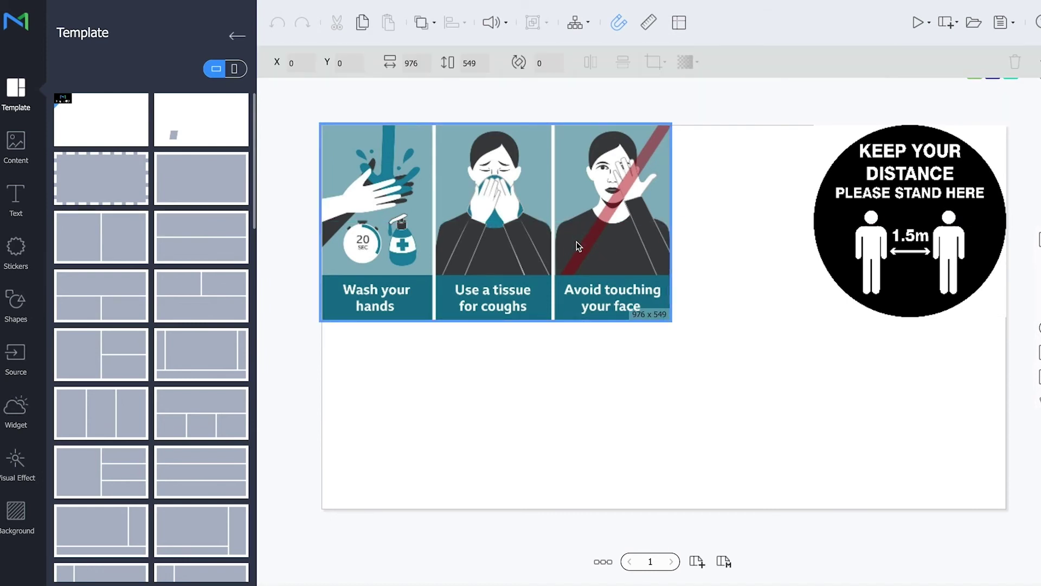
click(884, 188)
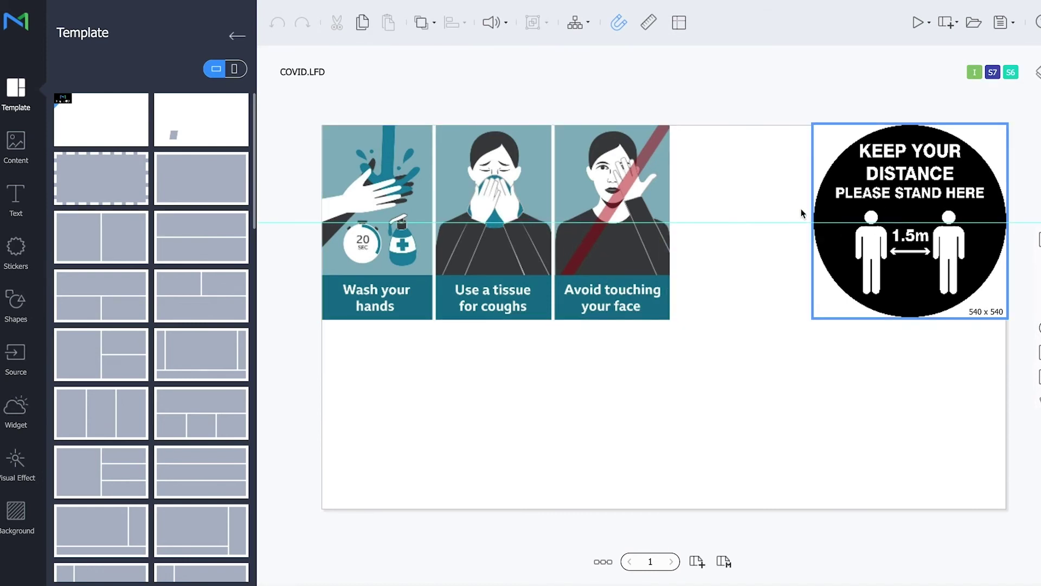
click(12, 156)
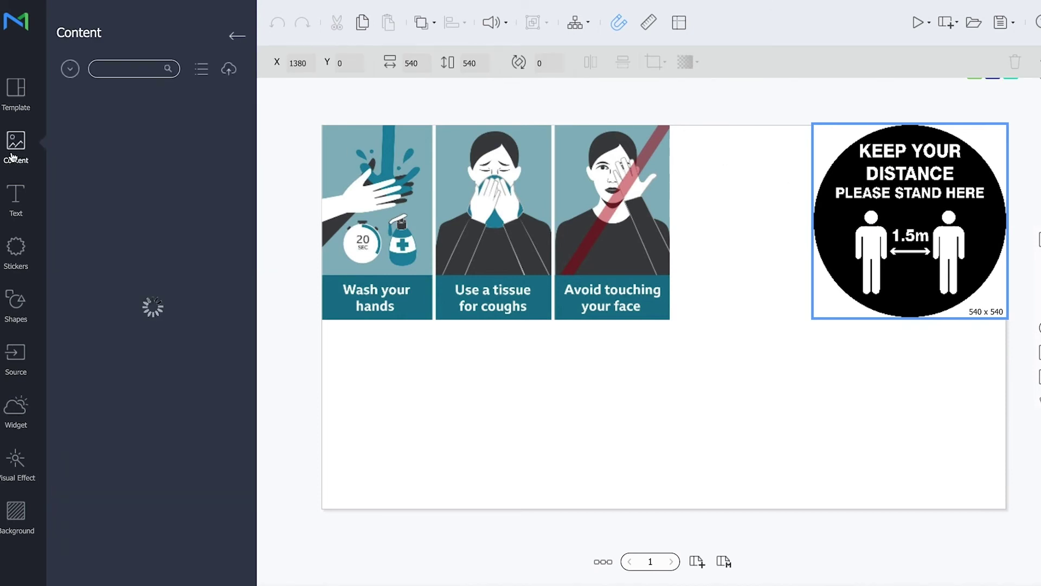
click(22, 216)
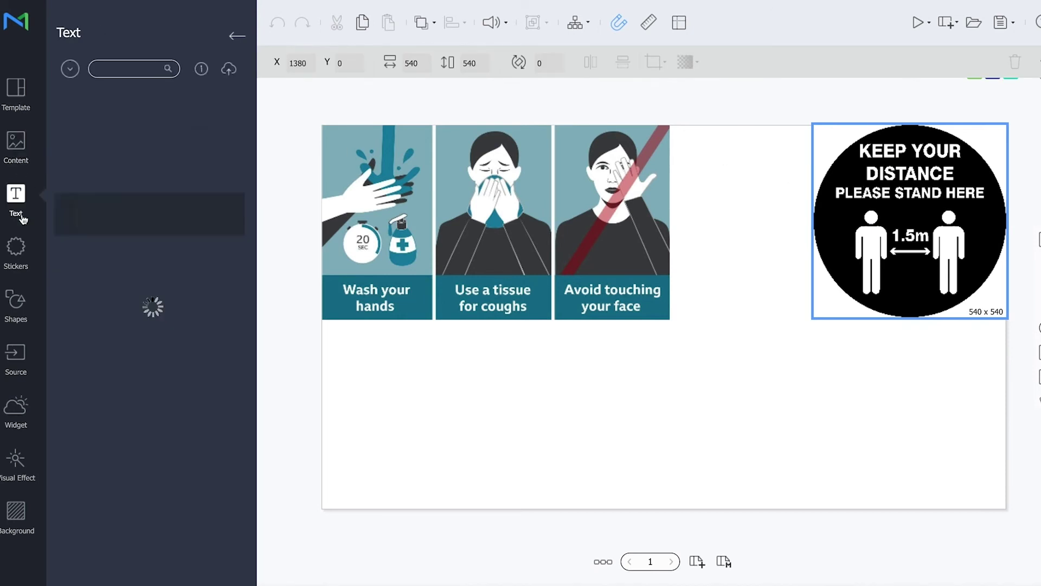
Add a bold Noto Sans text box below the illustrations reading 'Stay home, stay safe'
click(124, 216)
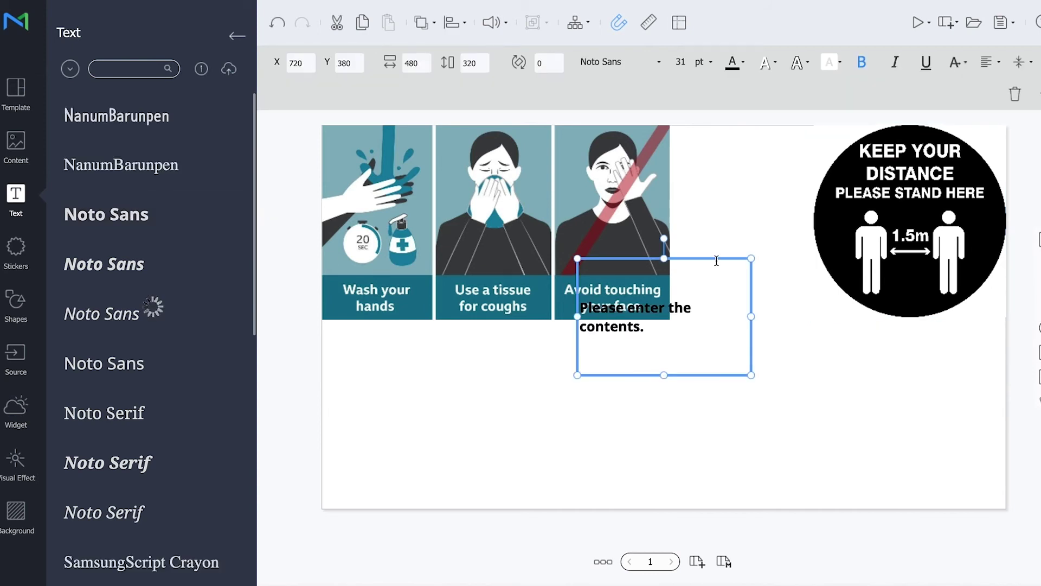
drag(716, 262, 480, 404)
double_click(481, 404)
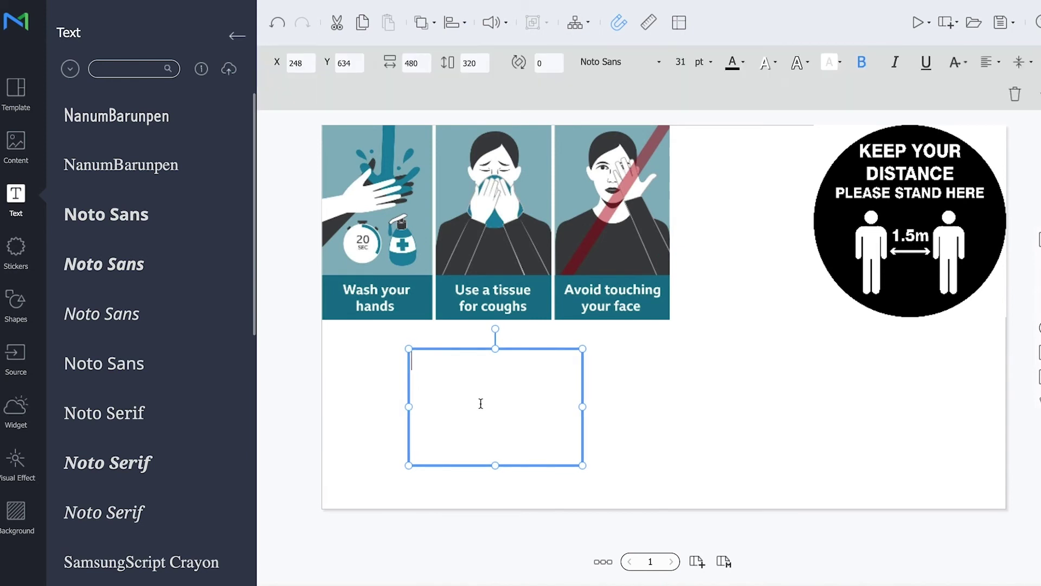
text(Stay hoe)
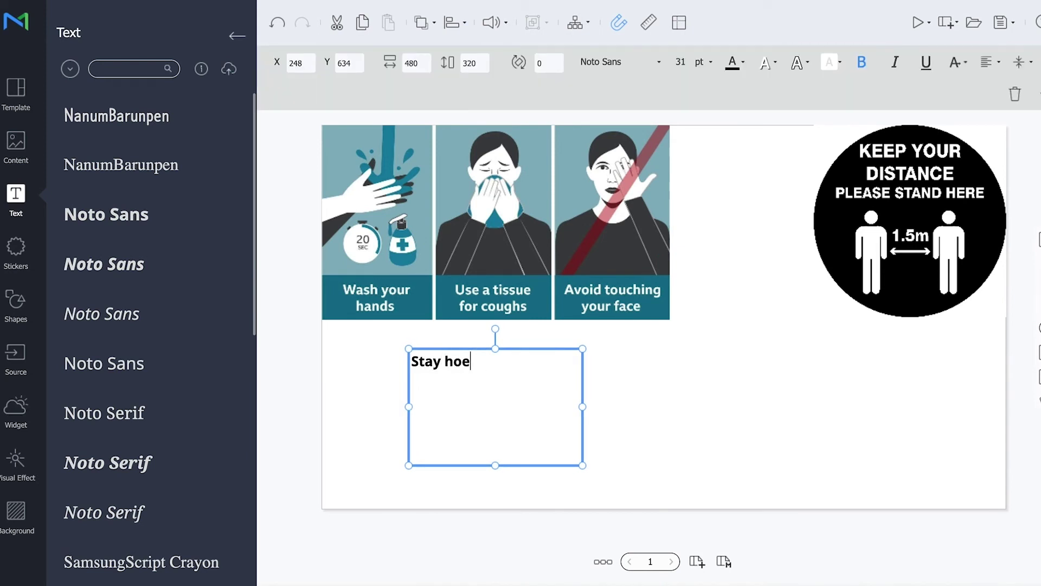
key(BackSpace)
text(me, stay safe)
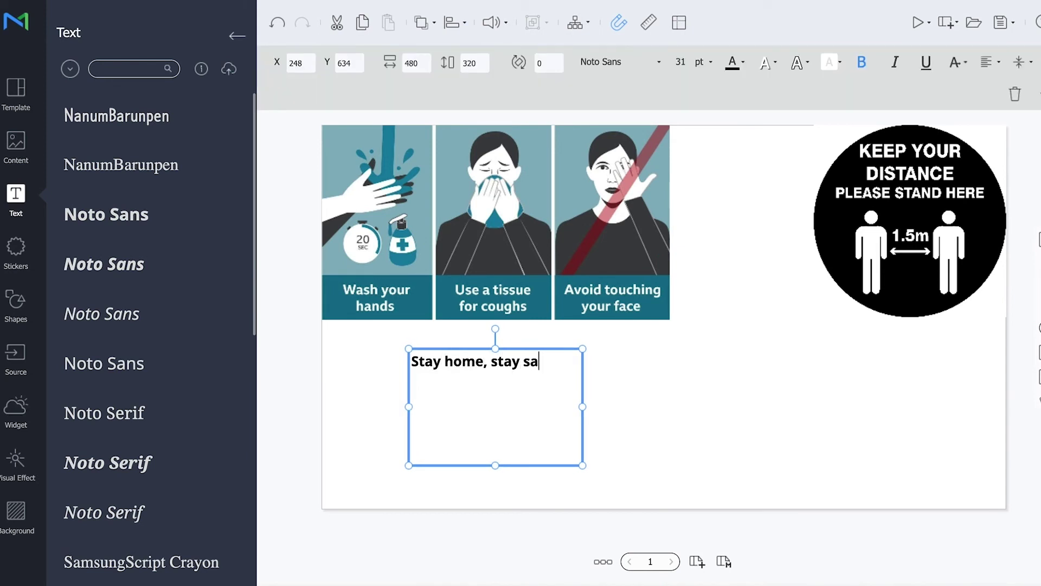
click(680, 431)
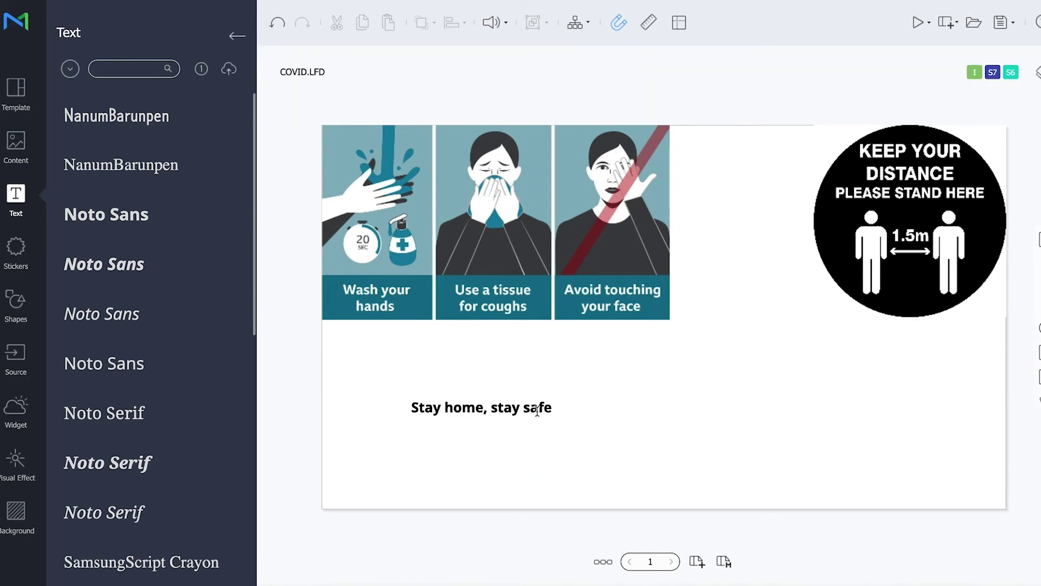
Confirm the hygiene images and Keep Your Distance sign can't be selected by the uploader
click(503, 407)
click(637, 328)
click(565, 309)
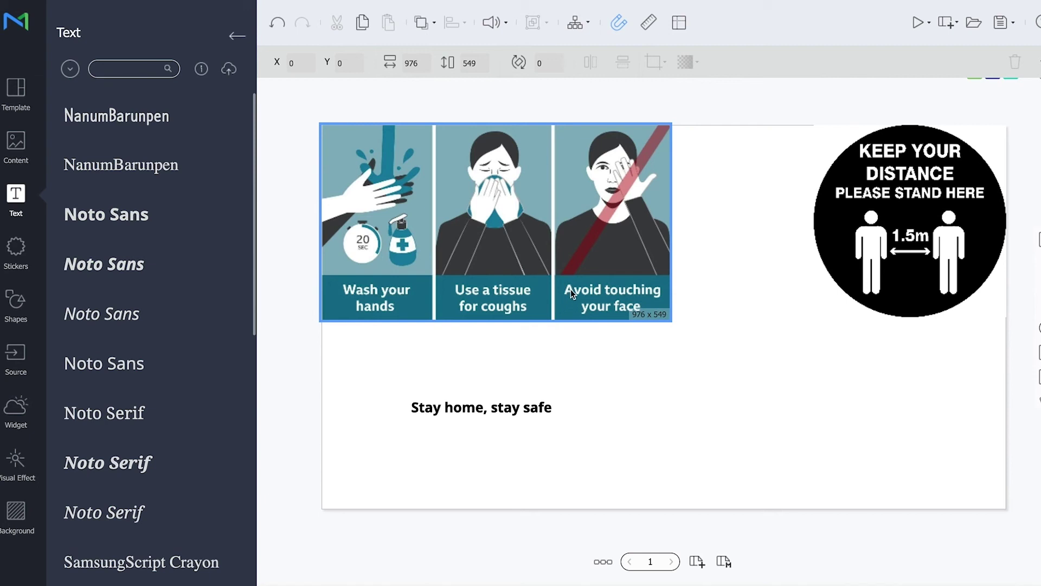
click(888, 220)
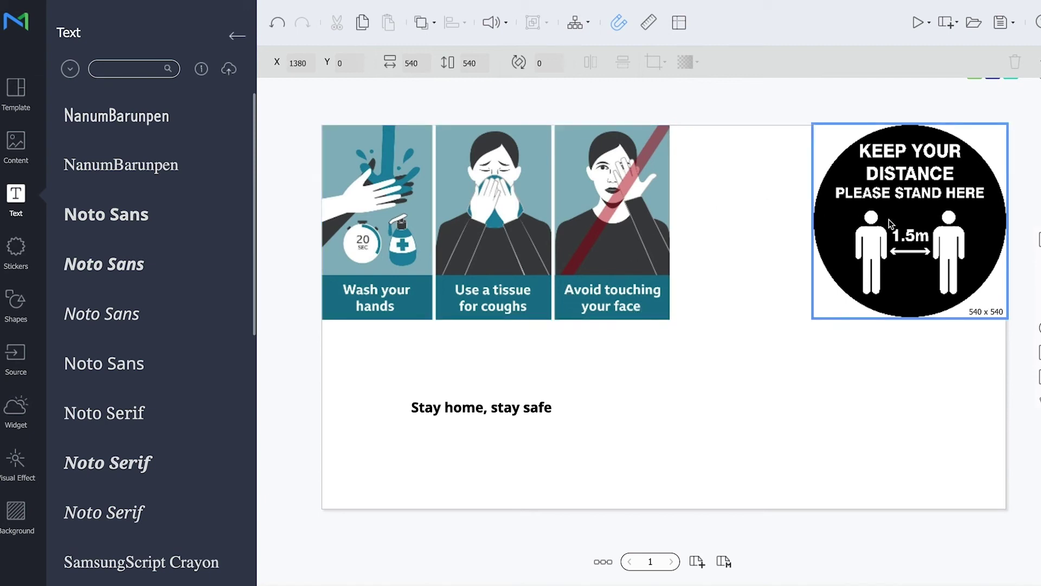
click(764, 113)
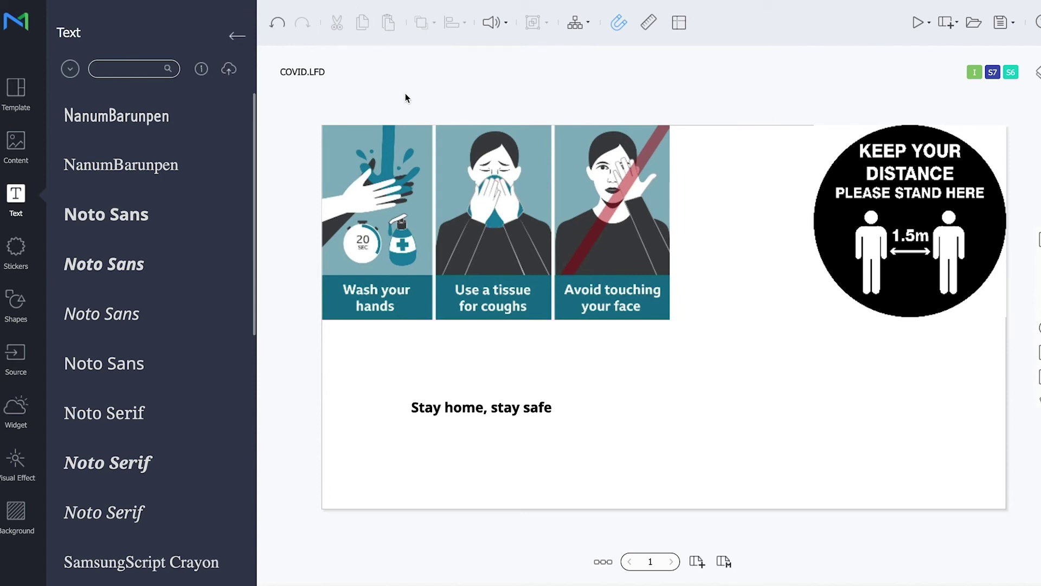
Leave the editor, switch back to the administrator account, and show the Role list
click(623, 144)
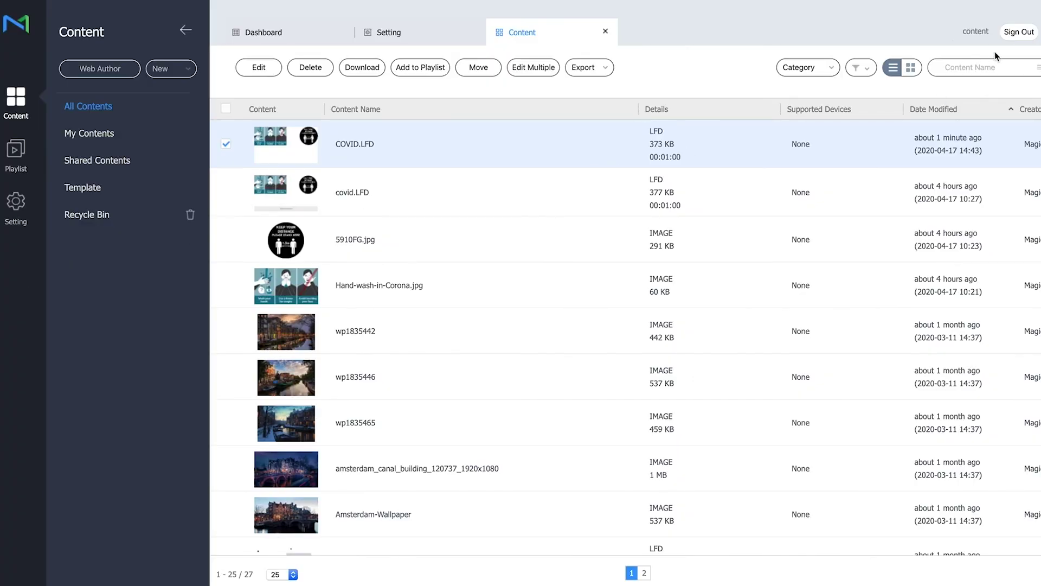
click(1017, 32)
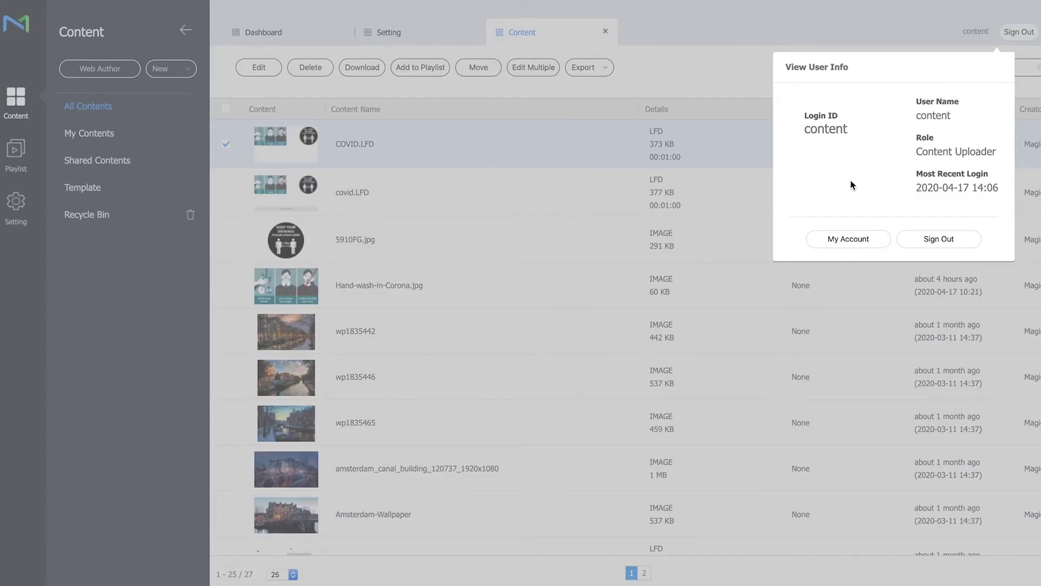
click(940, 240)
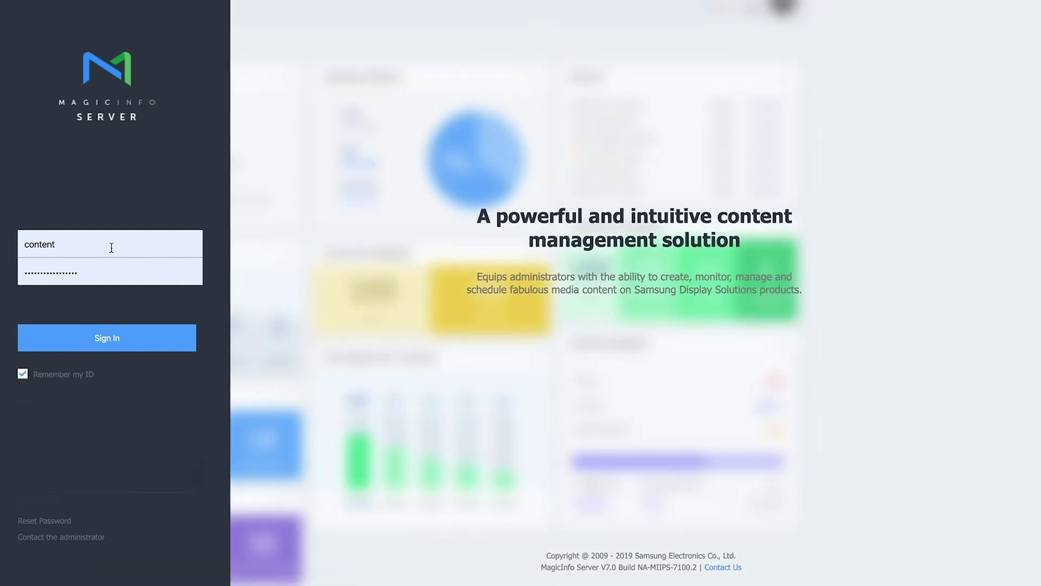
click(112, 244)
click(104, 323)
click(102, 339)
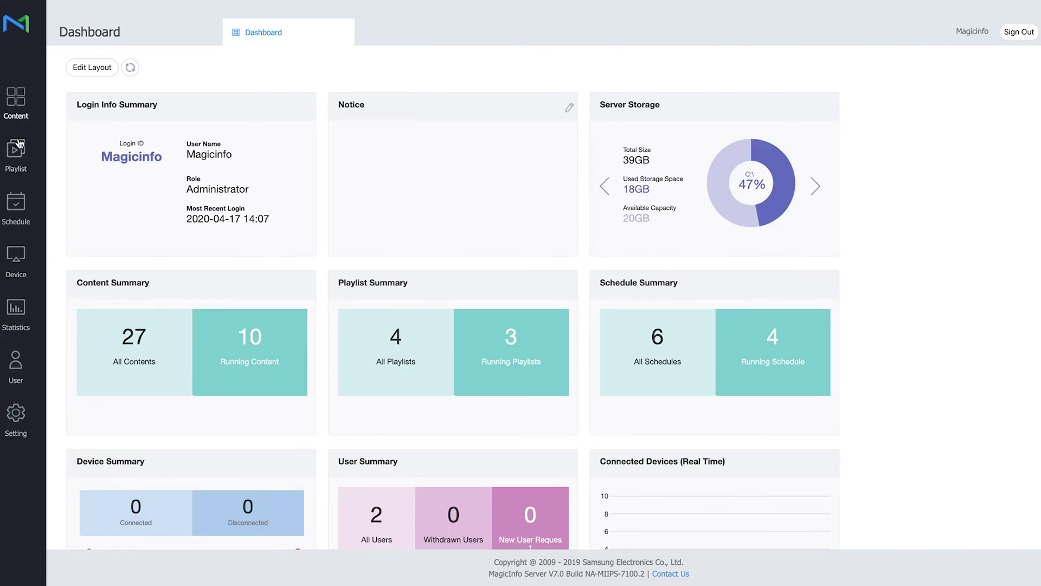
click(18, 365)
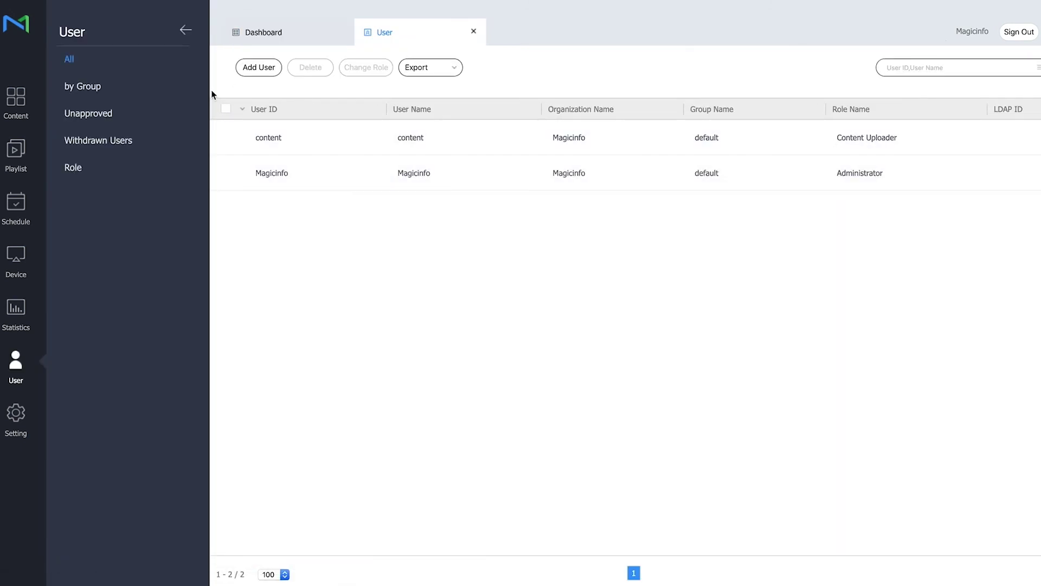
click(89, 168)
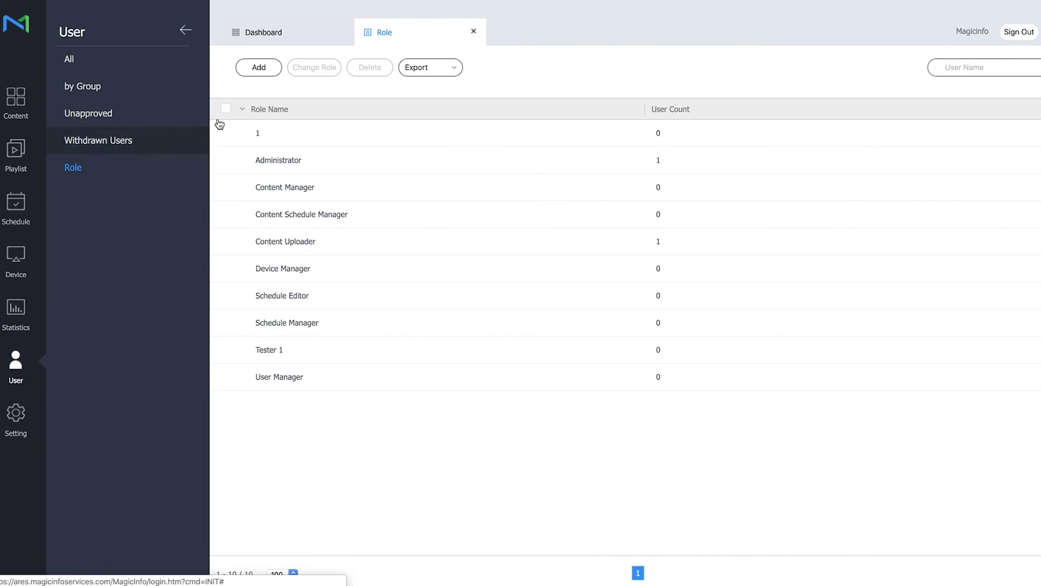
Start a new role and load the Content Manager preset to view its Read/Create/Lock/Manage permissions
click(265, 71)
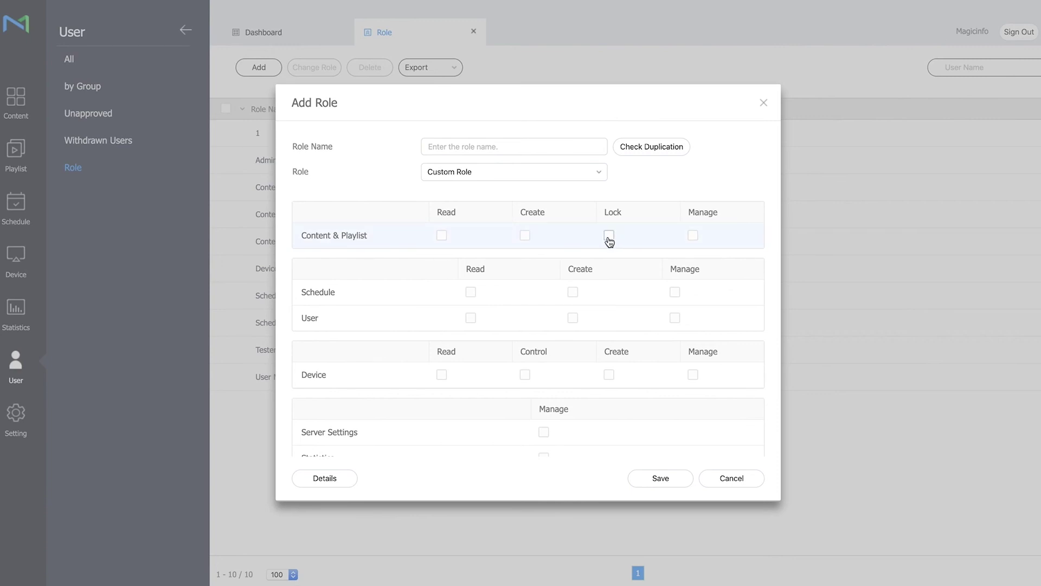
click(592, 177)
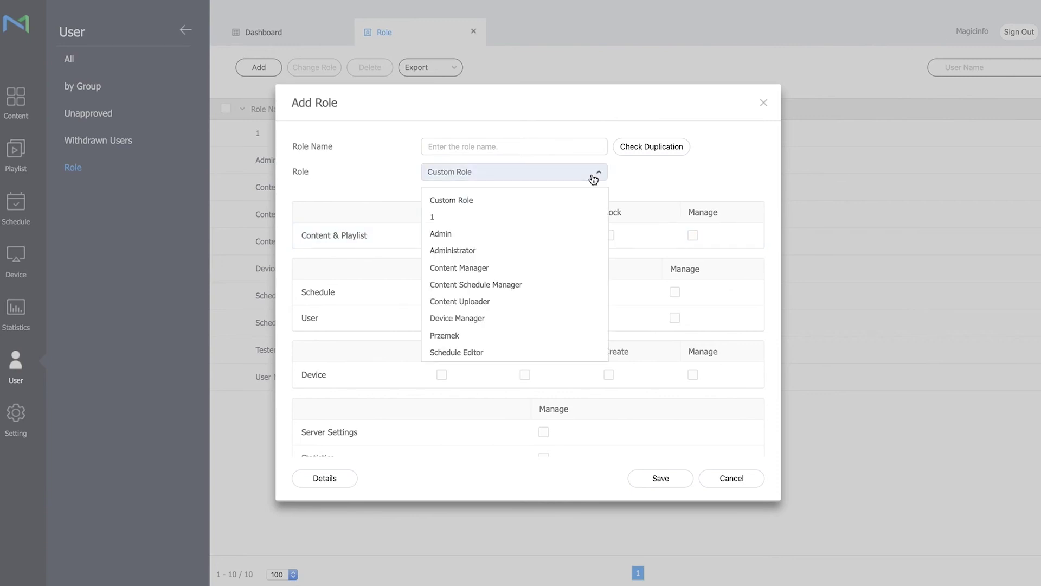
click(471, 268)
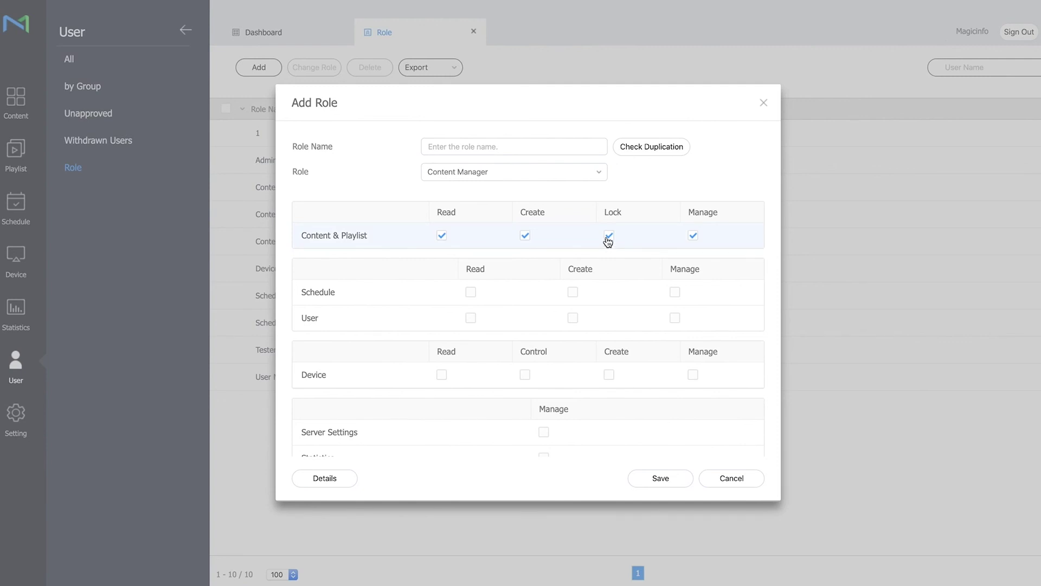
Reset the new role to Custom Role with all permissions unchecked
click(594, 180)
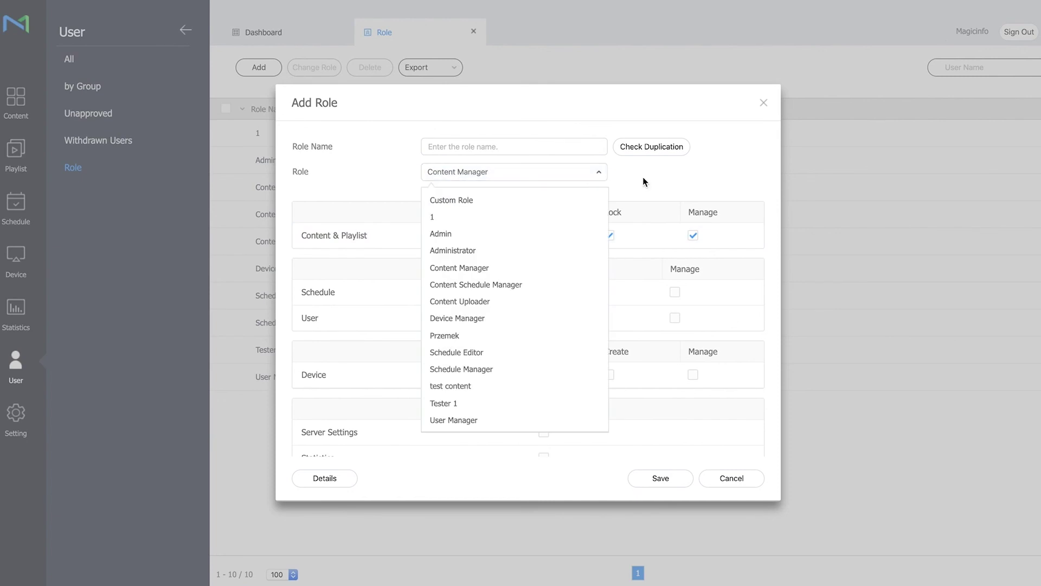
click(640, 174)
click(595, 175)
scroll(526, 271, down, 1)
click(481, 186)
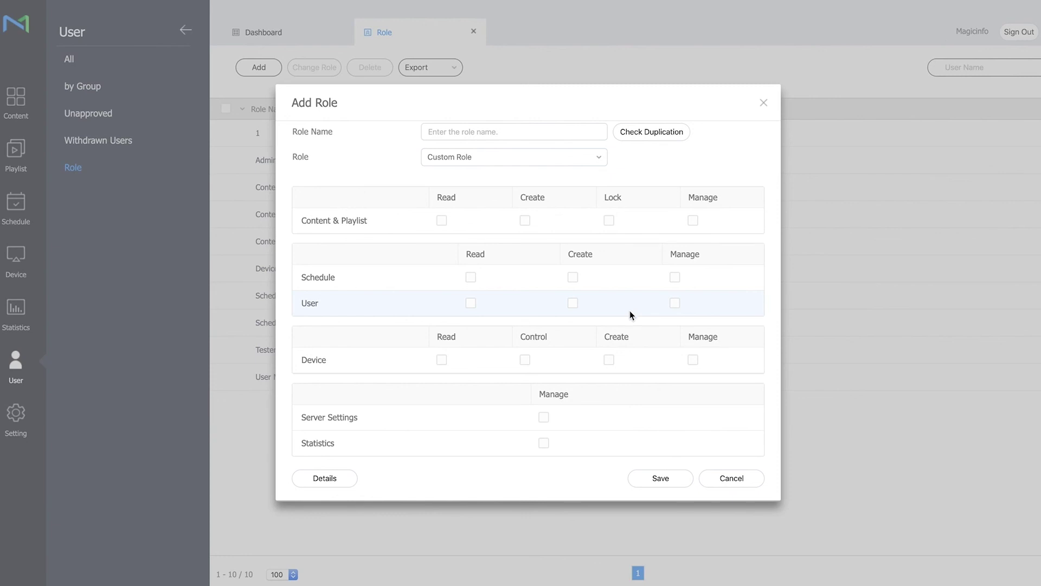
scroll(630, 311, up, 1)
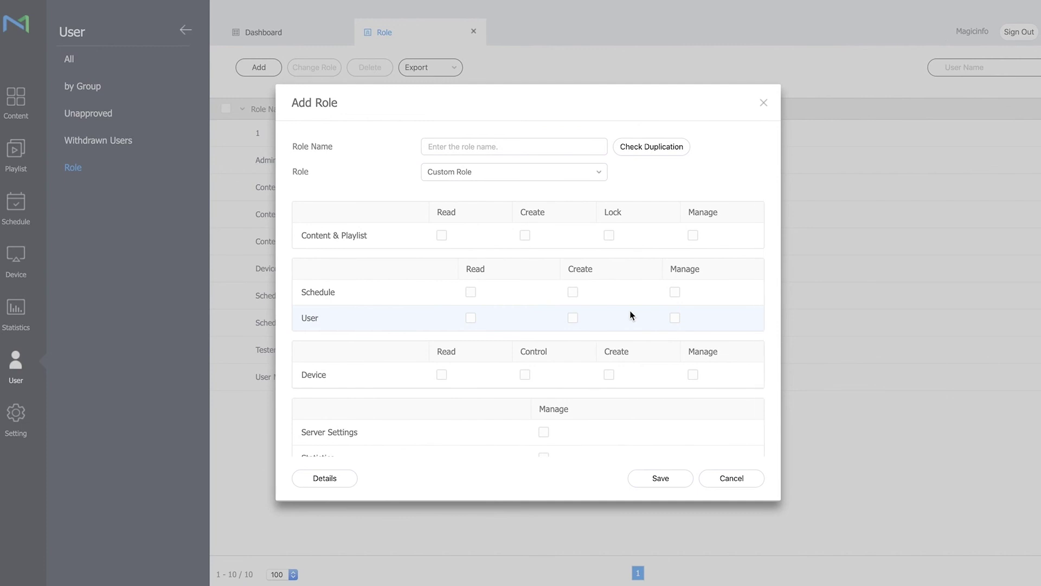